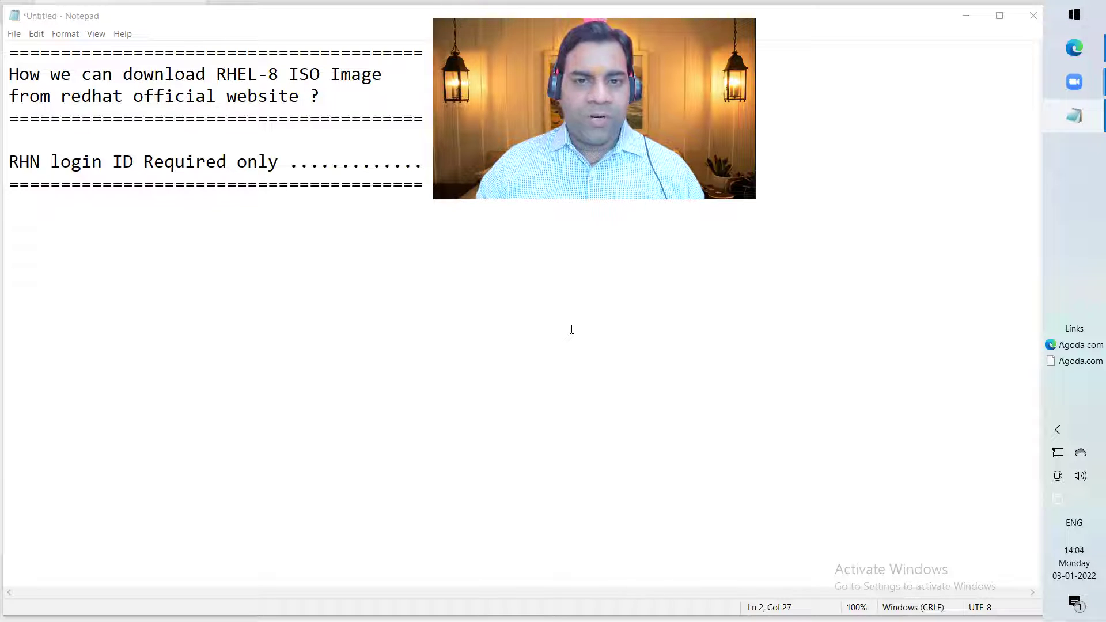
Highlight the word 'Image' in the title and the RHN login ID requirement line
drag(330, 75, 383, 81)
click(248, 274)
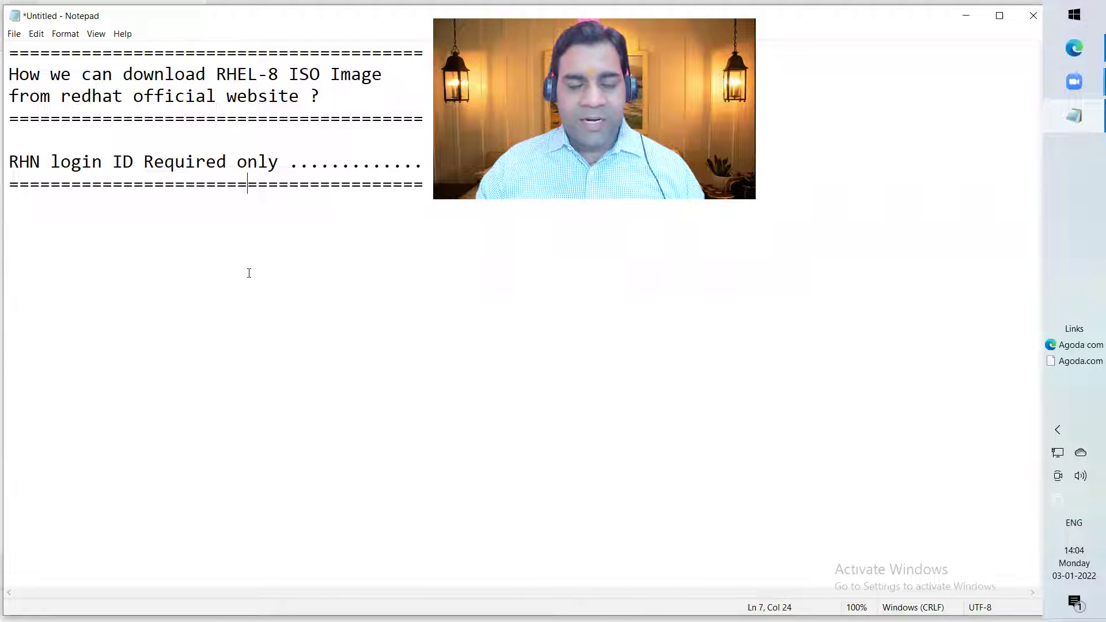
drag(9, 162, 137, 161)
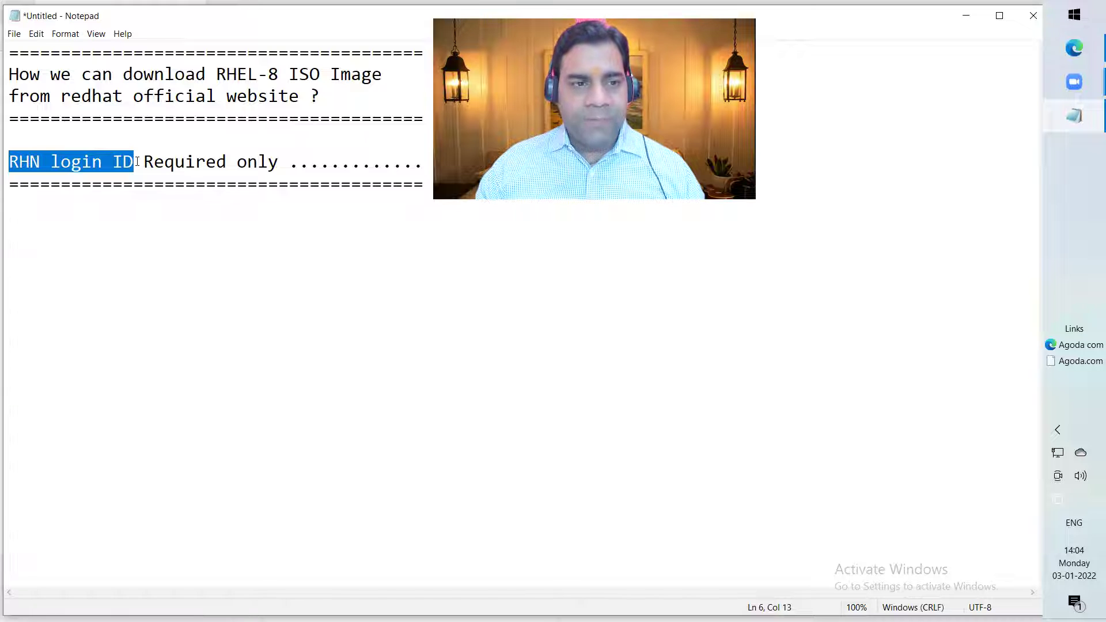
mouse_move(153, 165)
mouse_down()
mouse_move(403, 184)
mouse_move(428, 167)
mouse_up()
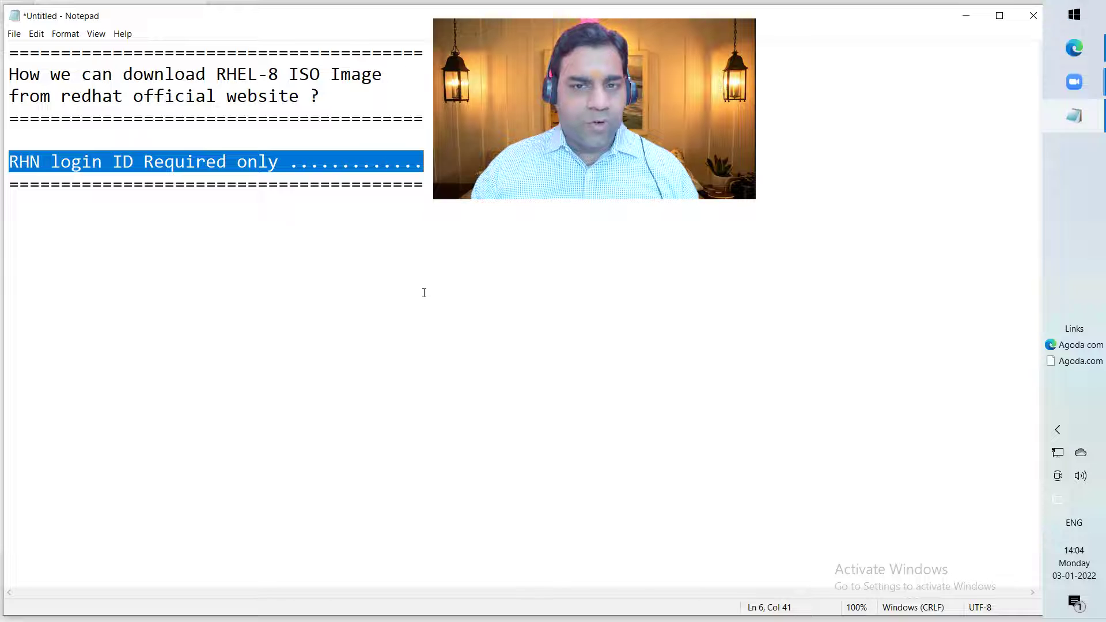
click(420, 279)
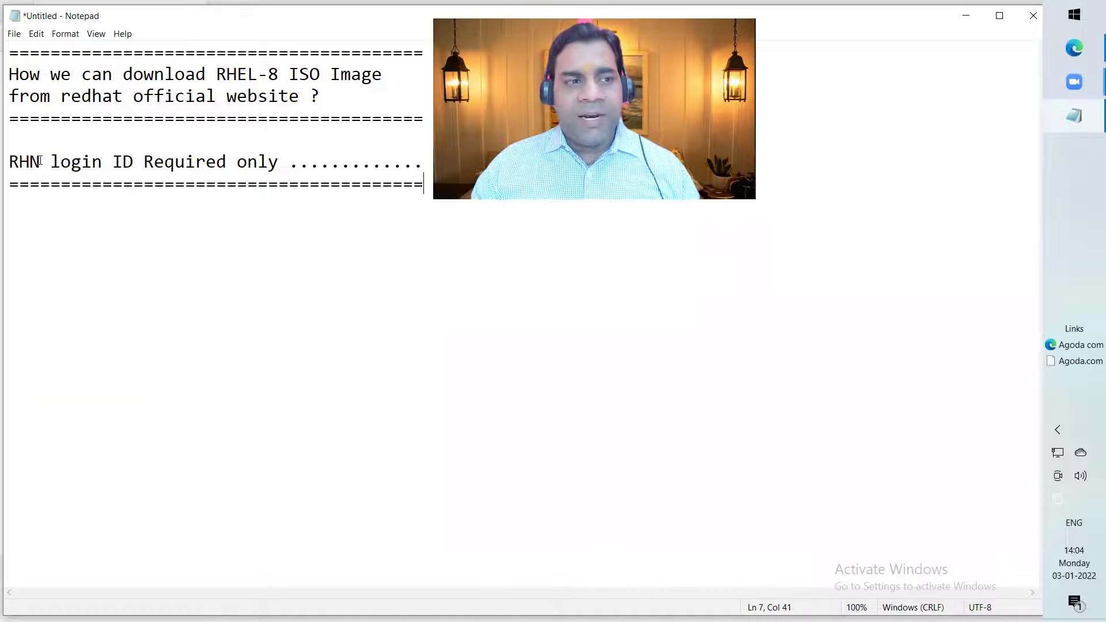
drag(10, 161, 294, 162)
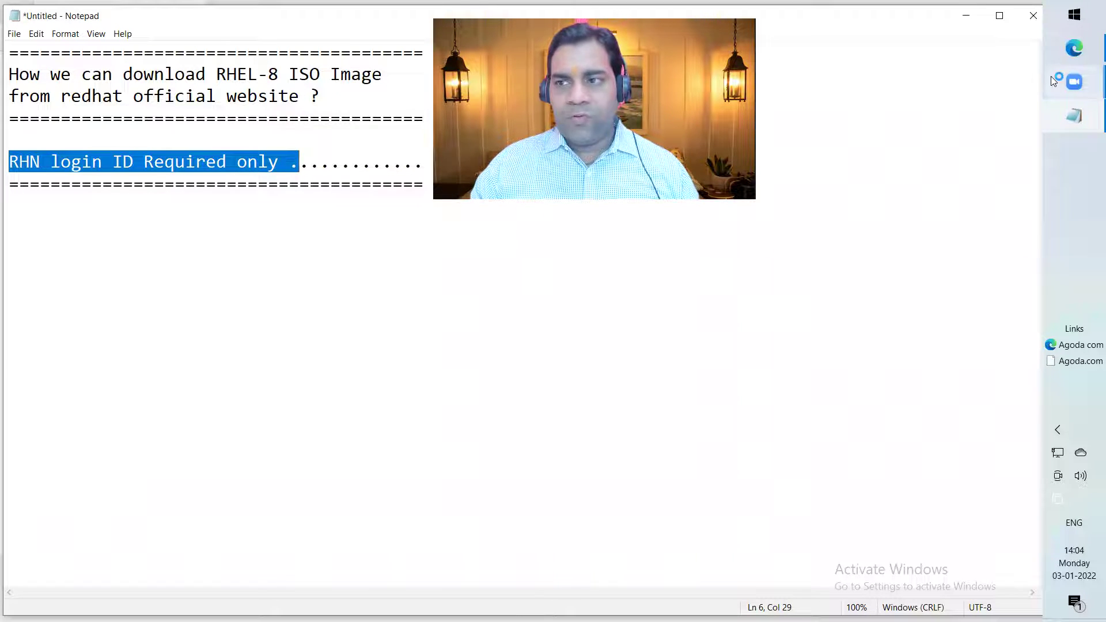
In Edge, search Google for 'rhel 8 iso image download' and open the Red Hat Enterprise Linux 8 for Development result
click(1074, 48)
click(392, 295)
text(r)
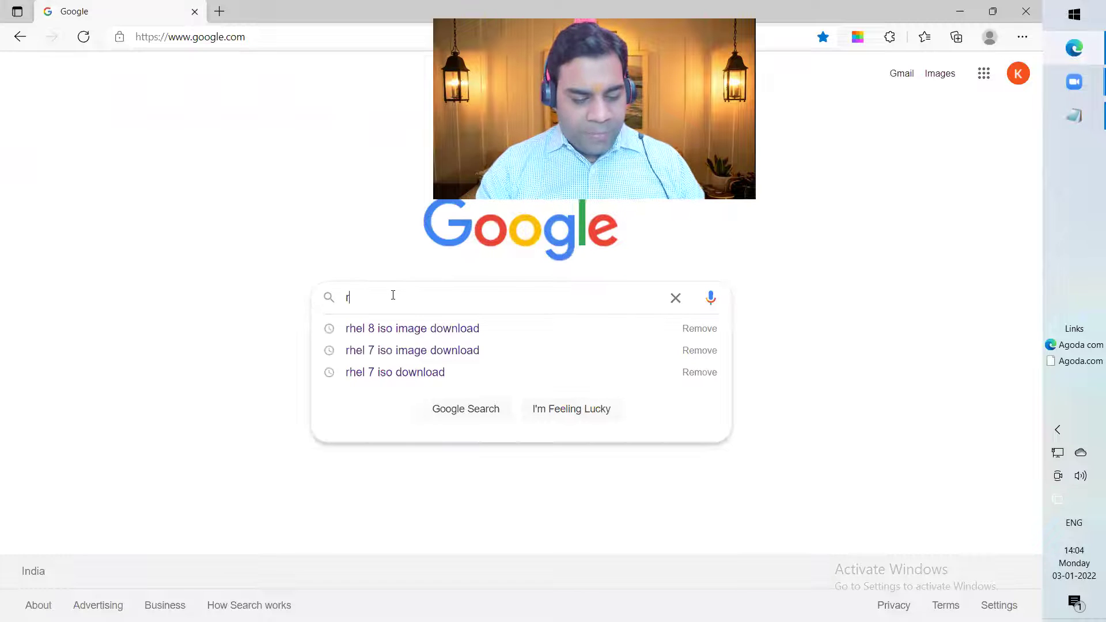
text(hel 8)
key(Down)
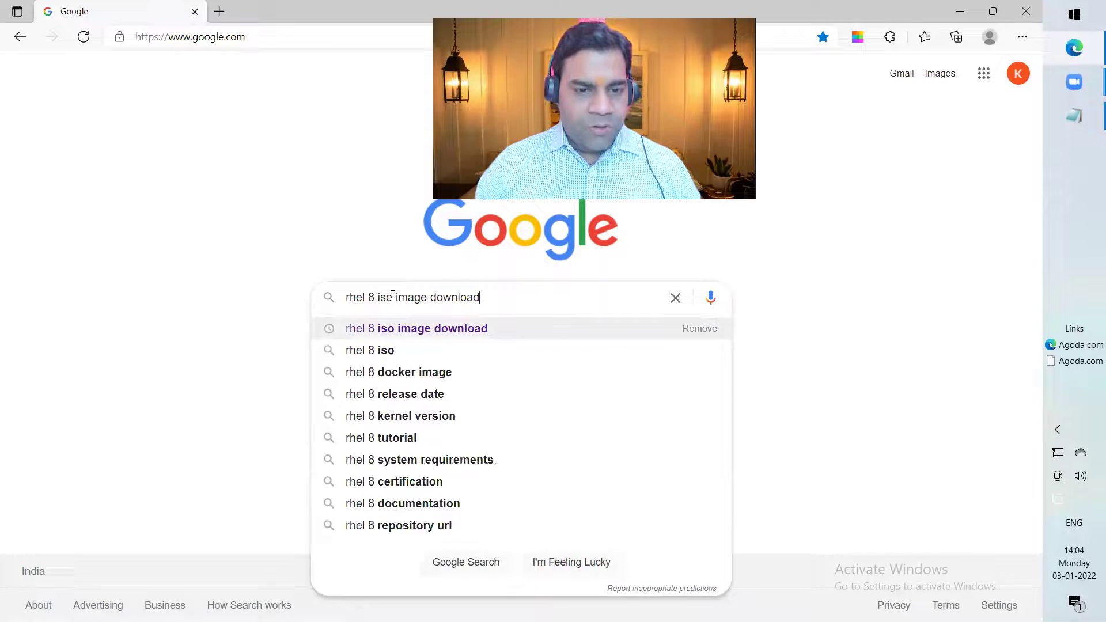
key(Return)
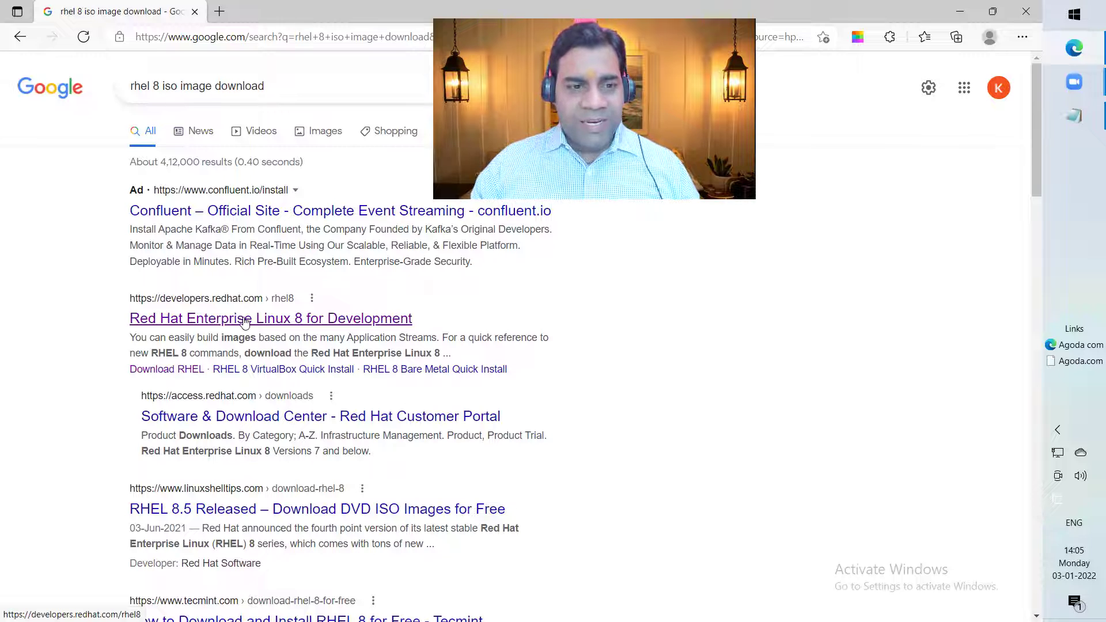
click(245, 324)
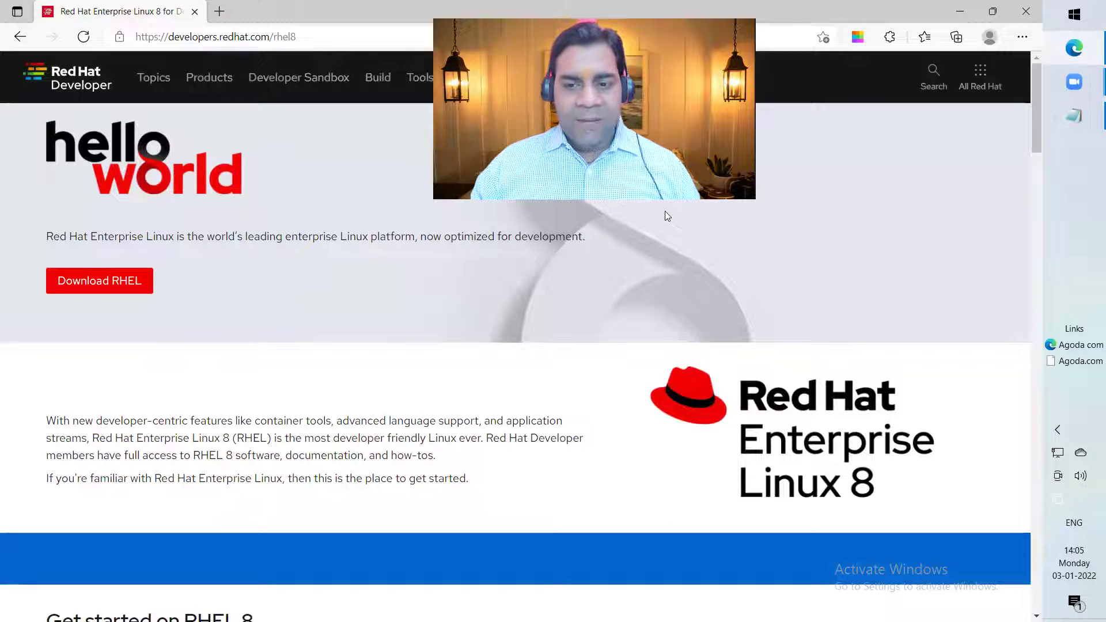
scroll(296, 390, down, 4)
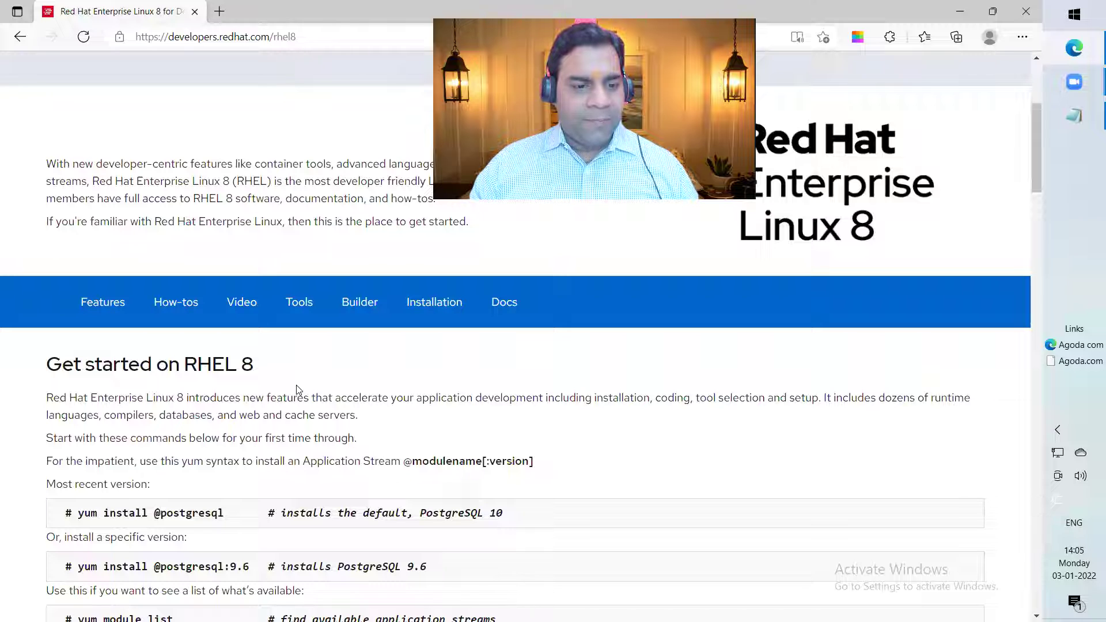
scroll(185, 336, up, 1)
scroll(173, 316, up, 2)
On the Download RHEL page, locate the 8.5.0 x86_64 DVD iso and start its 10.22 GB download
click(103, 201)
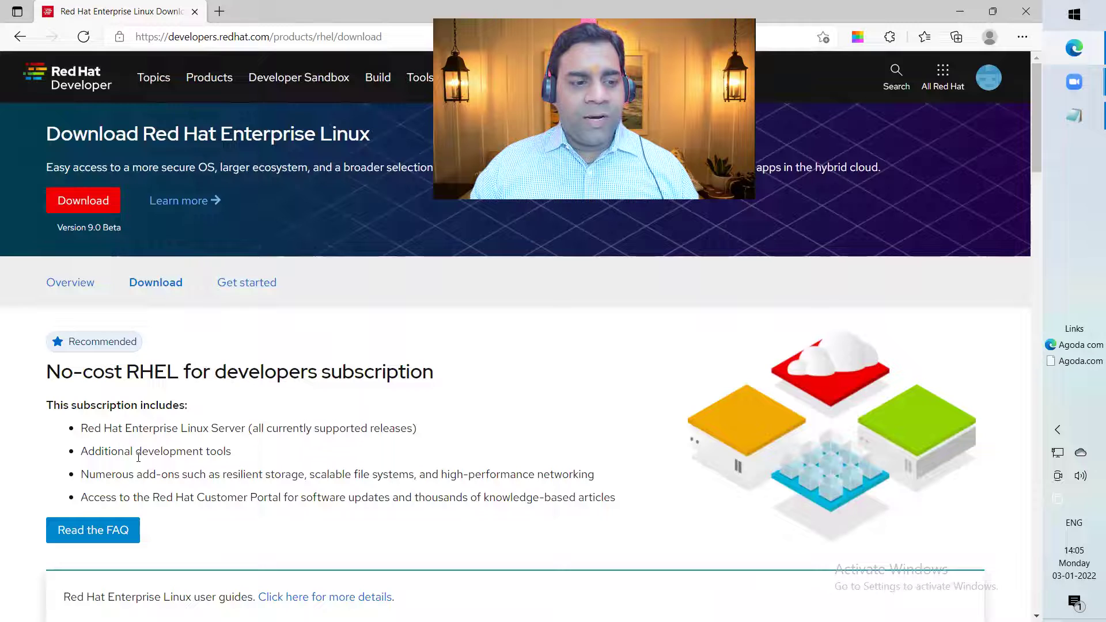
scroll(138, 457, down, 3)
scroll(136, 457, down, 3)
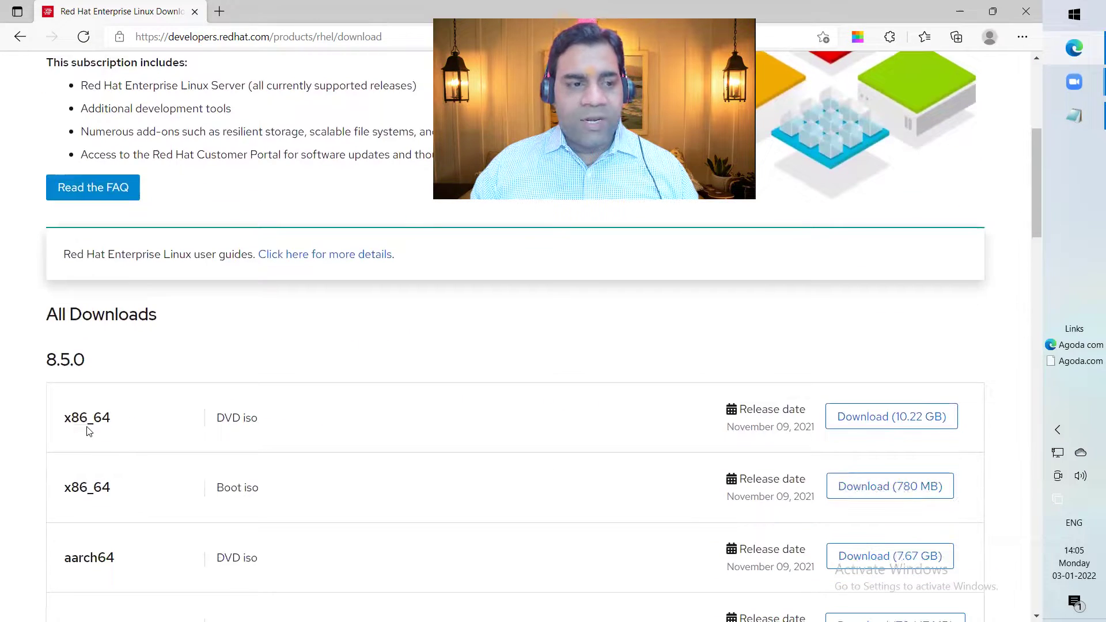
drag(57, 360, 86, 361)
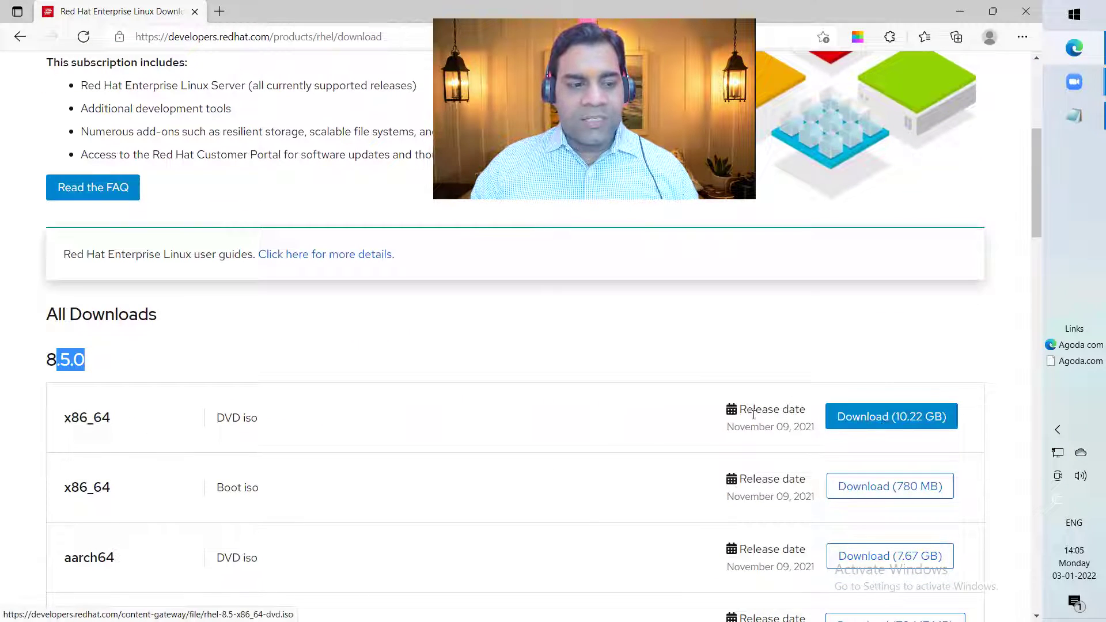
drag(217, 418, 255, 421)
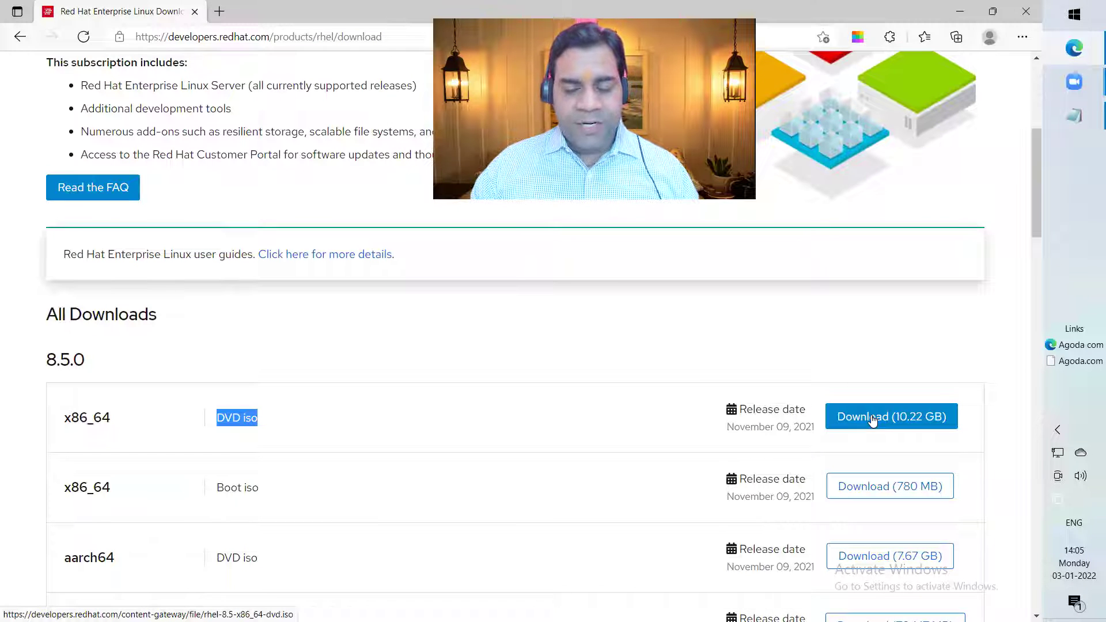
click(873, 420)
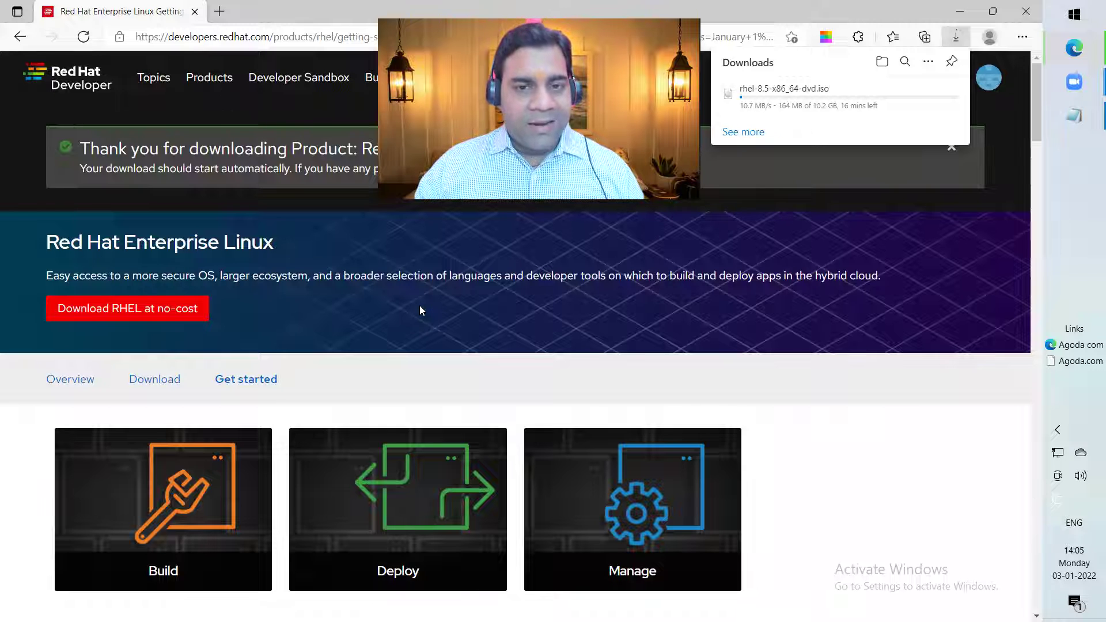
Check the signed-in login name in the avatar menu, then log out of the Red Hat account
click(988, 78)
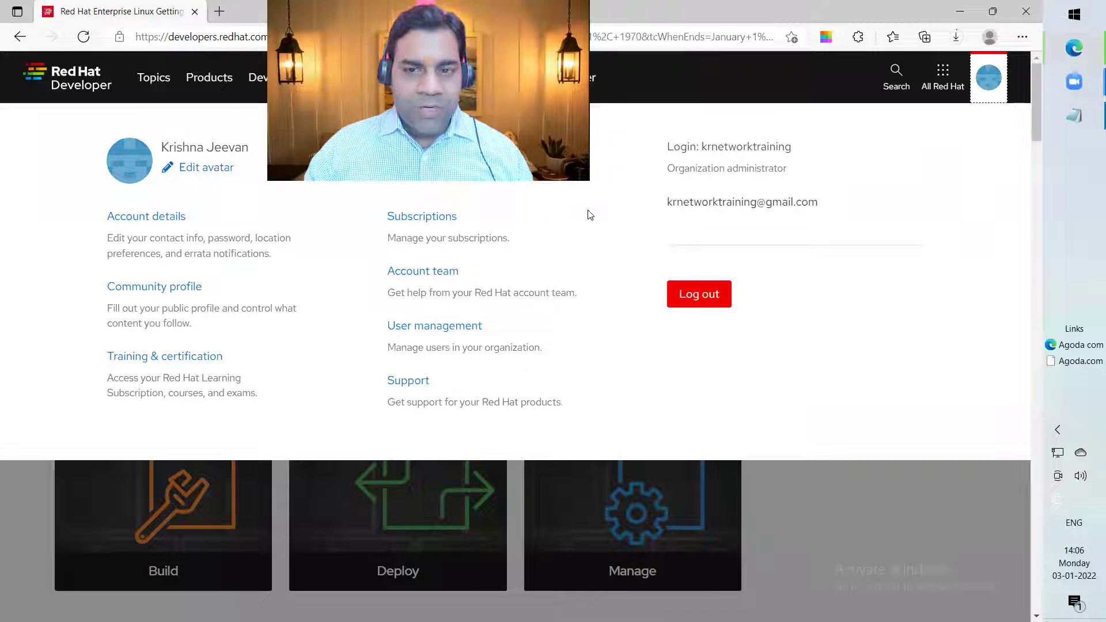
drag(702, 147, 784, 148)
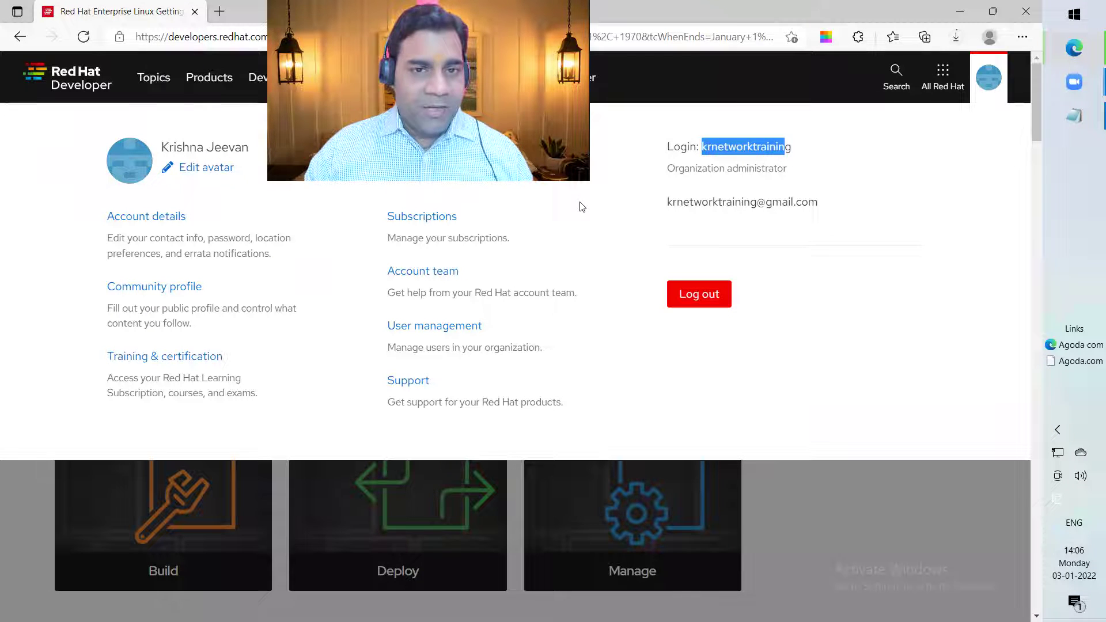
click(707, 296)
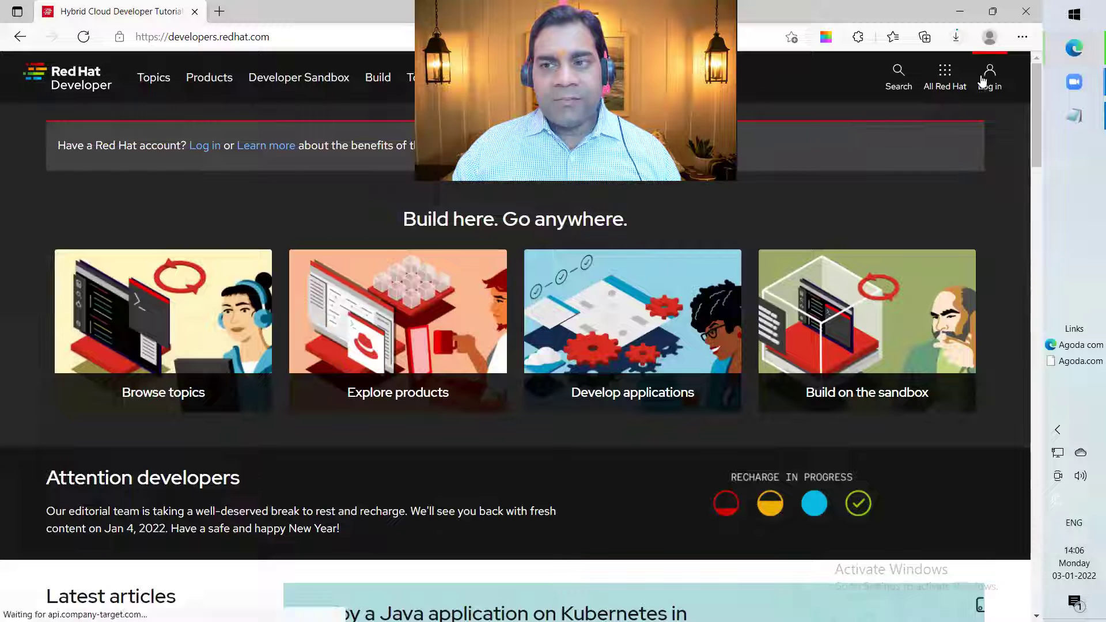
Log back into Red Hat with the saved account email and the account password
click(989, 79)
click(176, 265)
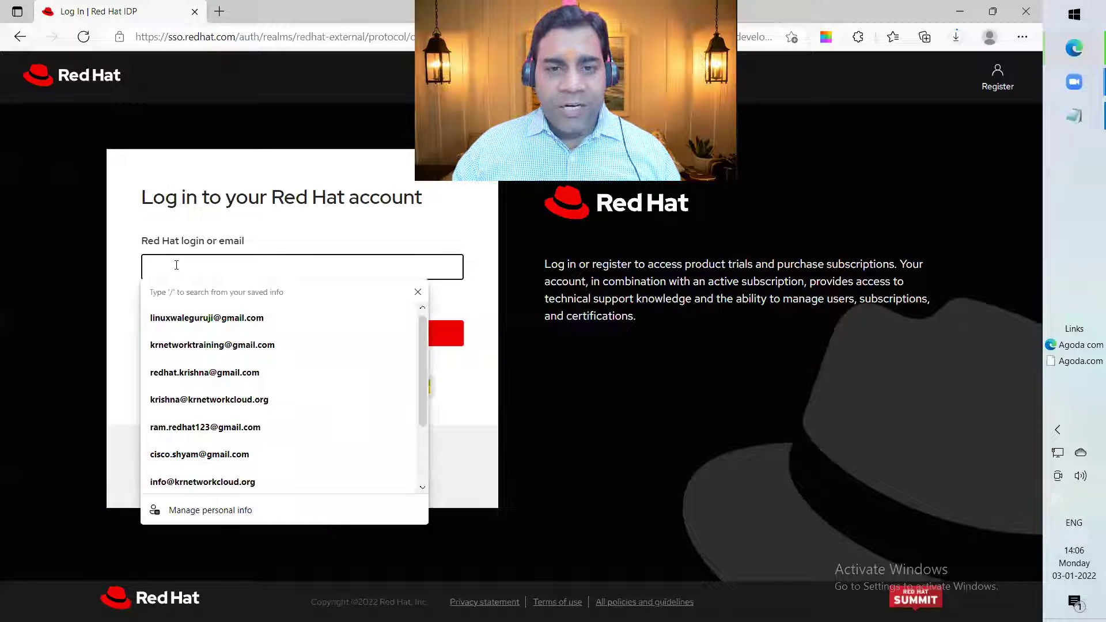
text(k)
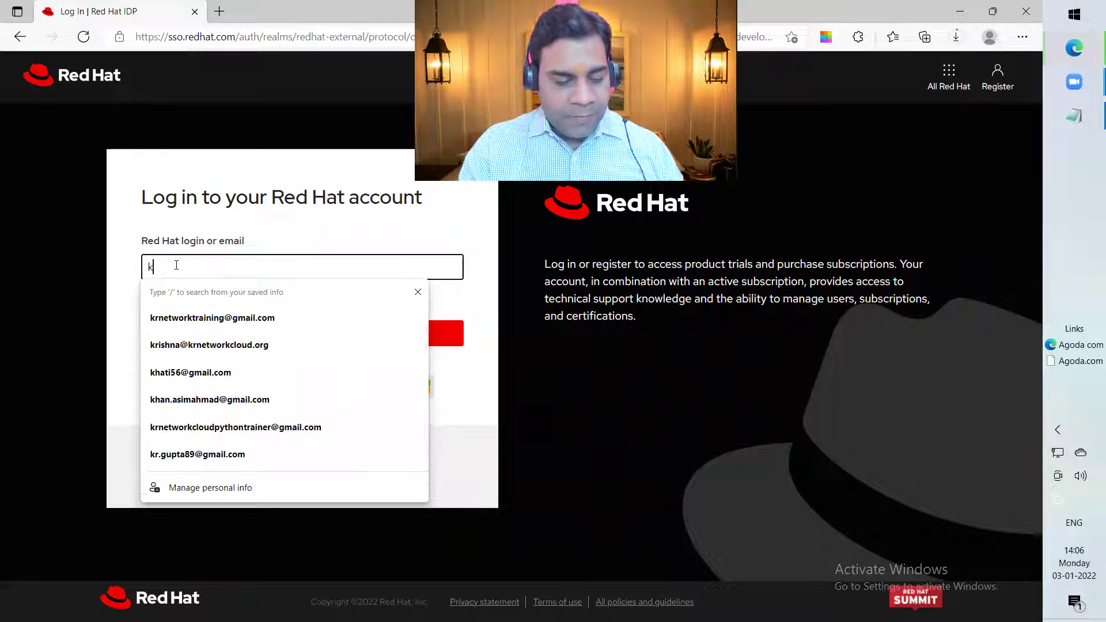
text(r)
key(Down)
key(Return)
key(Return)
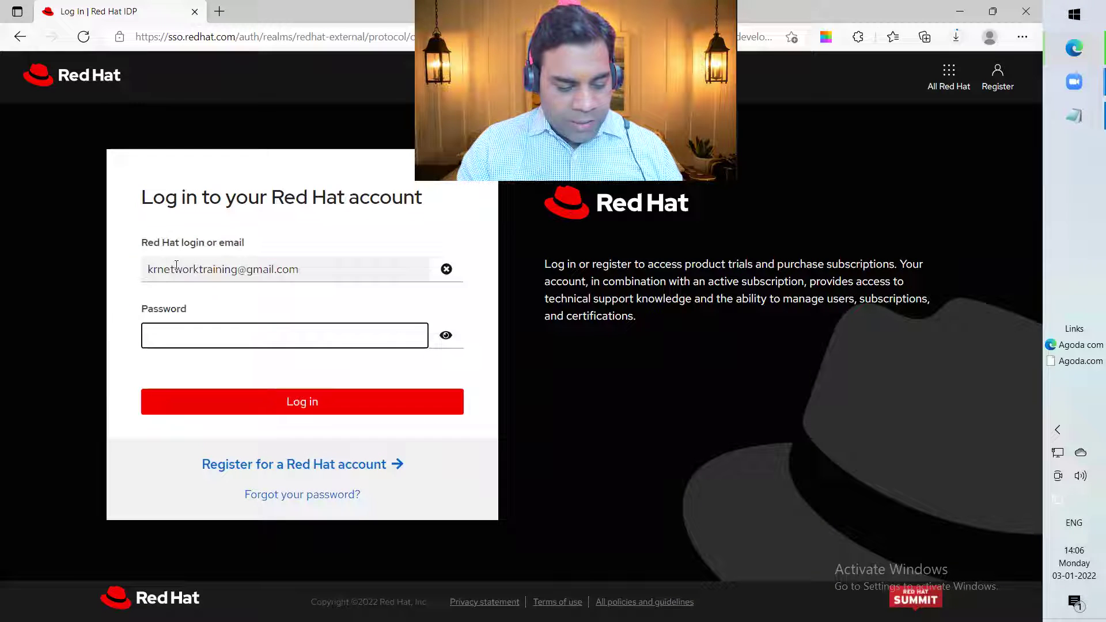
key(Return)
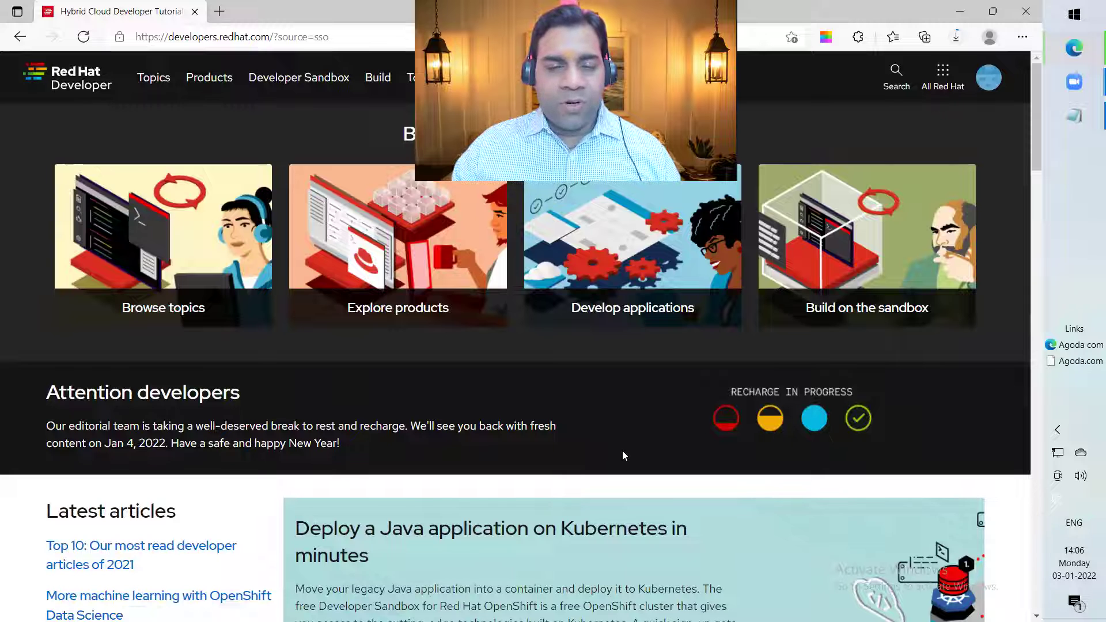
Open the header avatar menu to verify the Red Hat account is signed in again
click(992, 91)
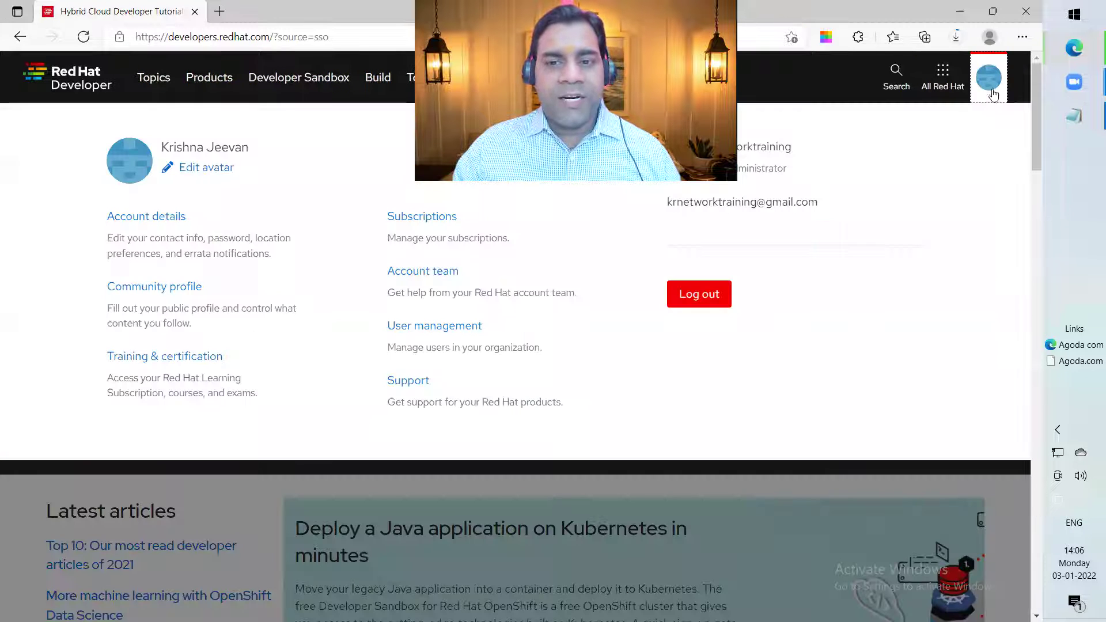